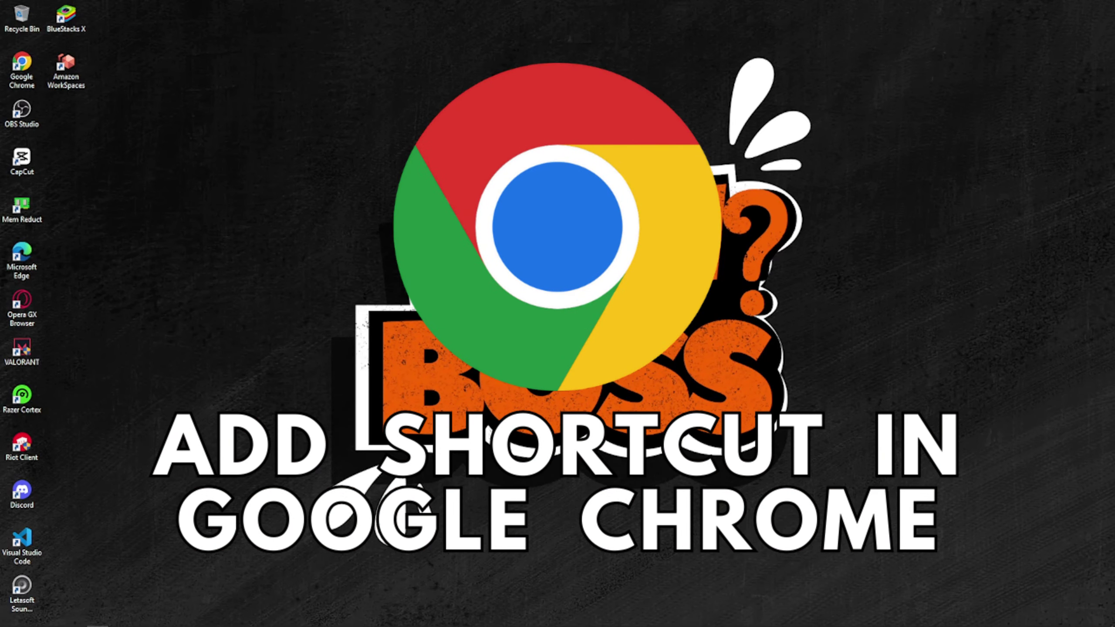
Launch Google Chrome from the desktop icon so it opens on a New Tab page
double_click(27, 64)
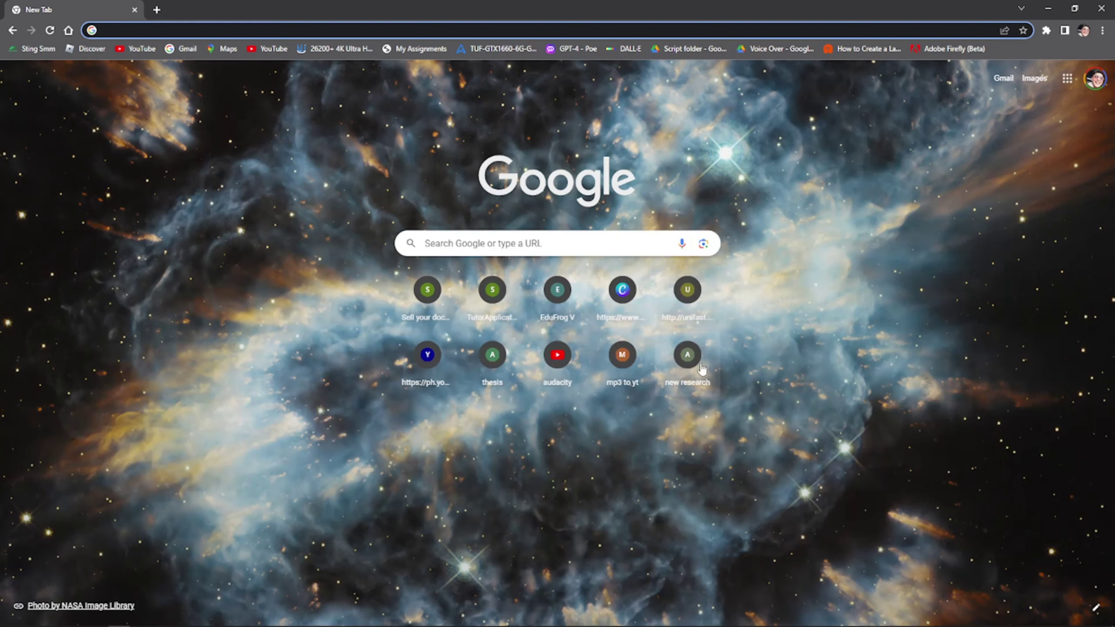
Remove the new research, mp3 to yt, thesis and YouGov shortcut tiles
left_click(712, 346)
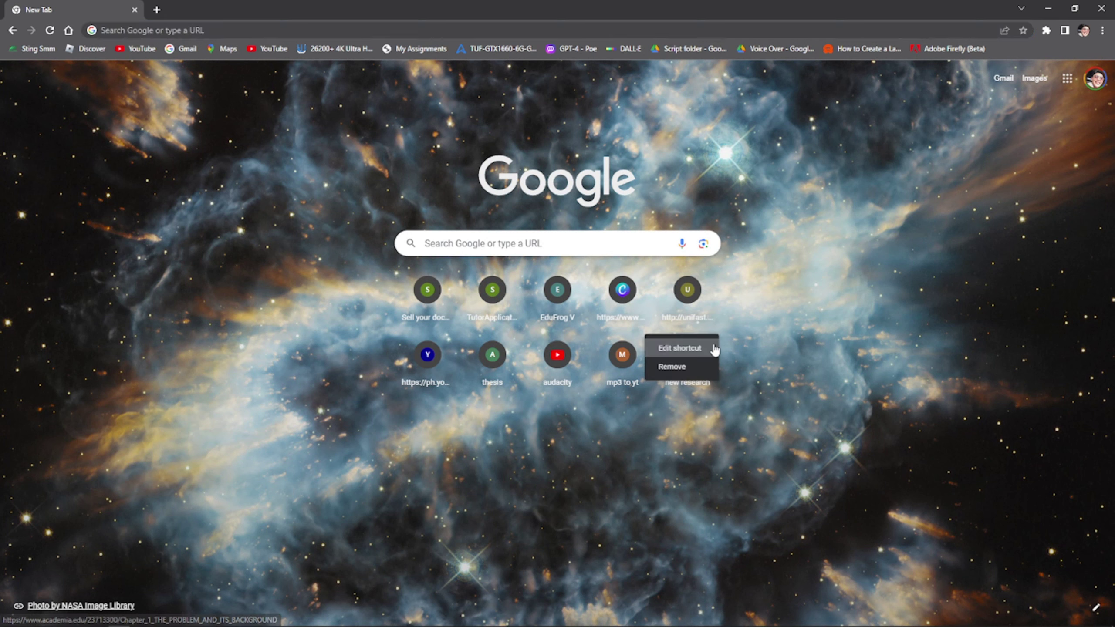
left_click(703, 367)
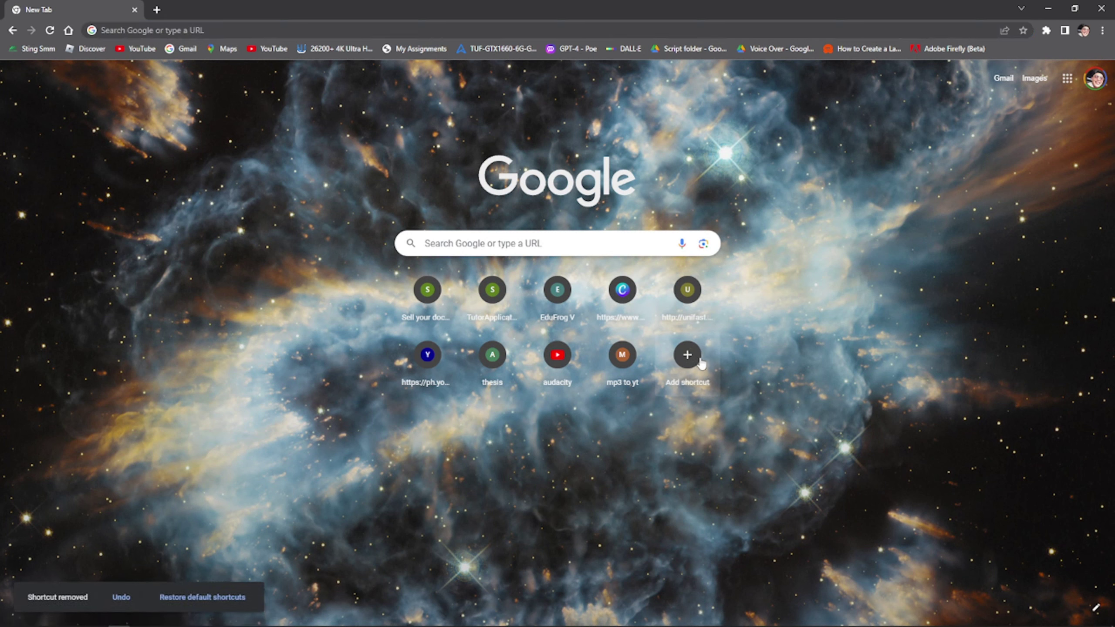
left_click(642, 347)
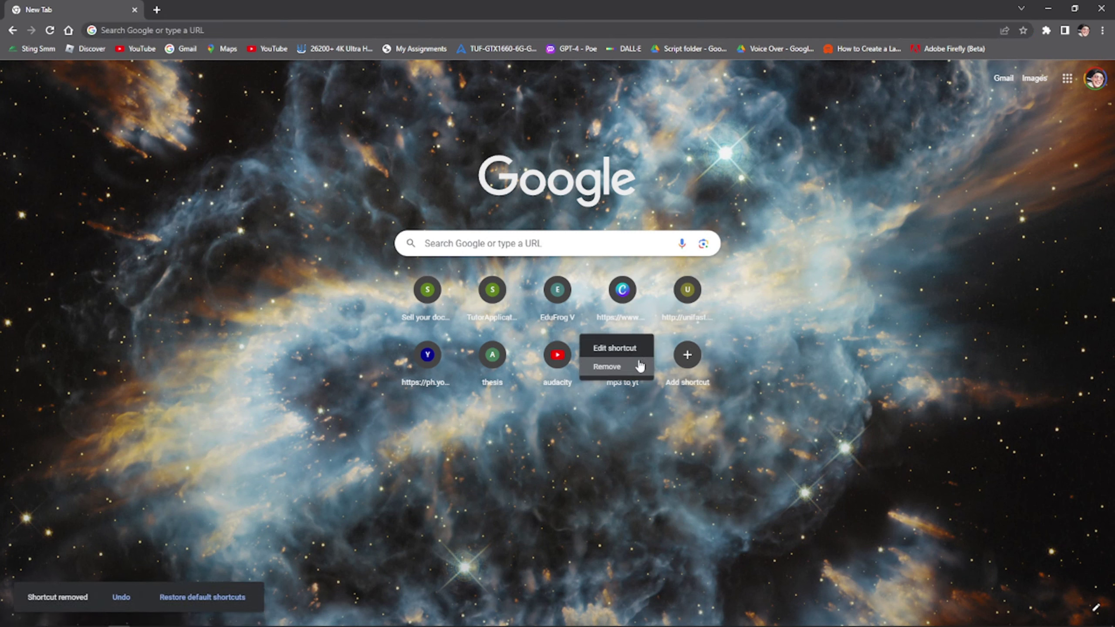
left_click(639, 366)
left_click(545, 350)
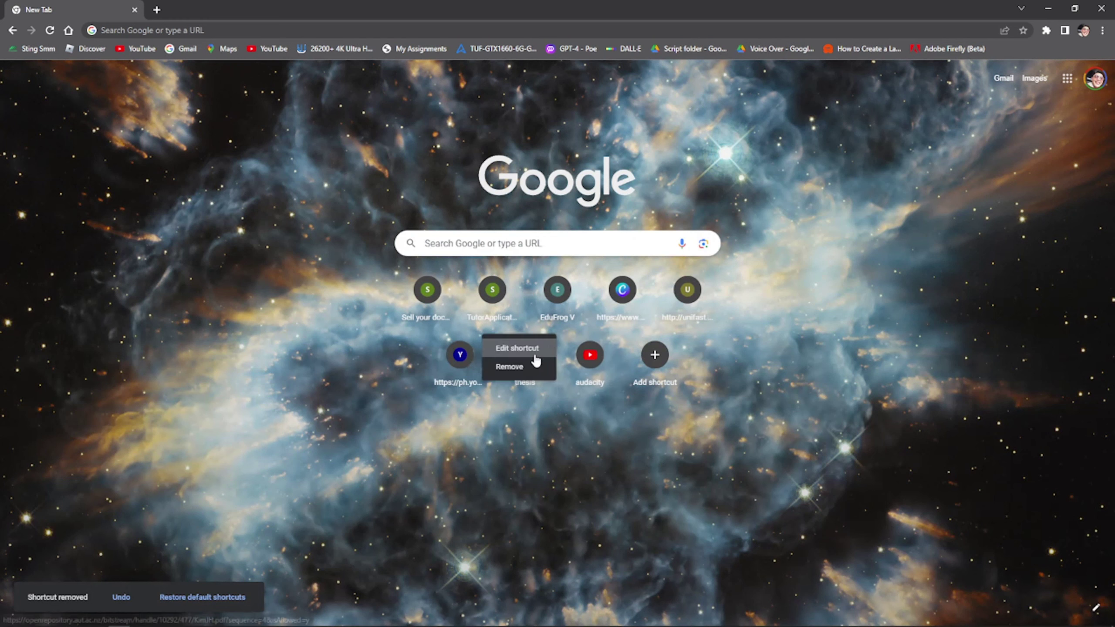
left_click(531, 365)
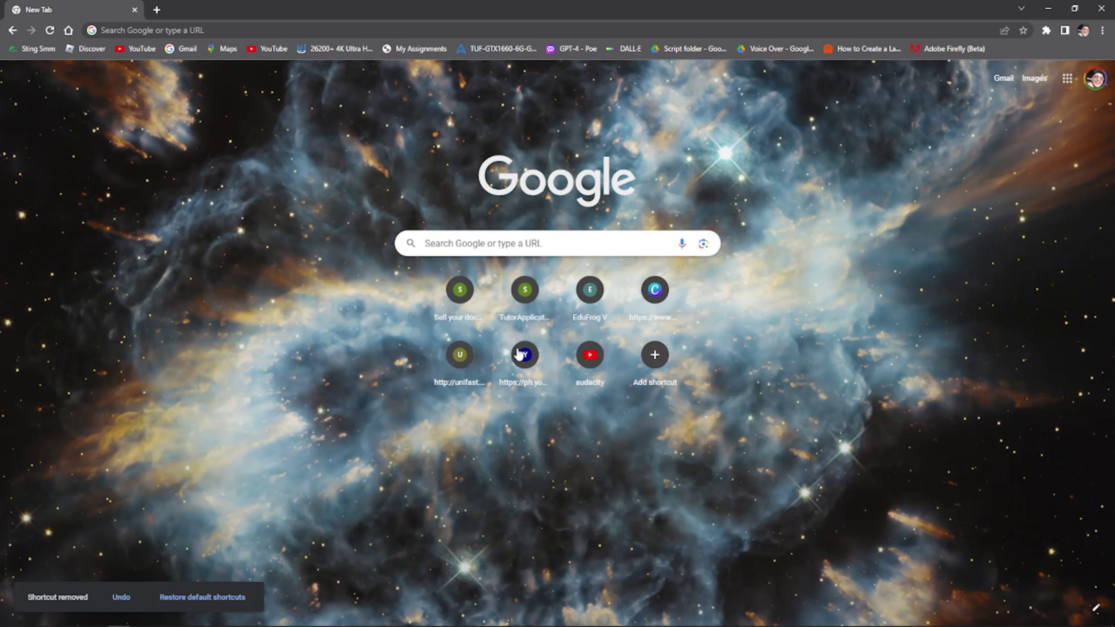
left_click(550, 350)
left_click(536, 365)
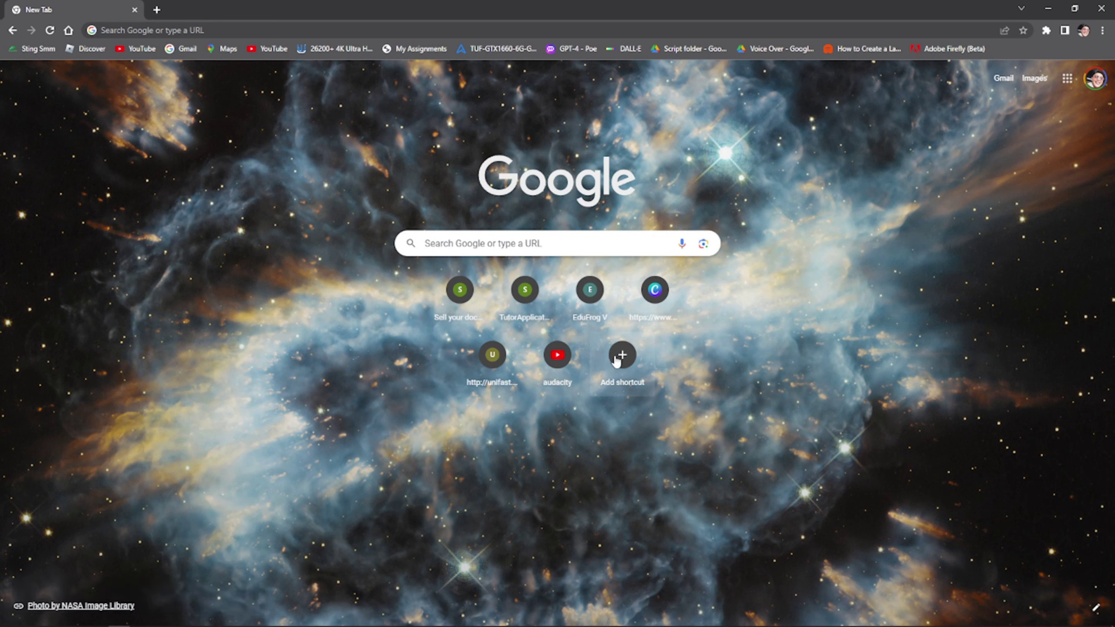
Start a new shortcut from the Add shortcut tile and enter the name 'FAceboo'
key("ctrl+plus")
key("ctrl+plus")
key("ctrl+plus")
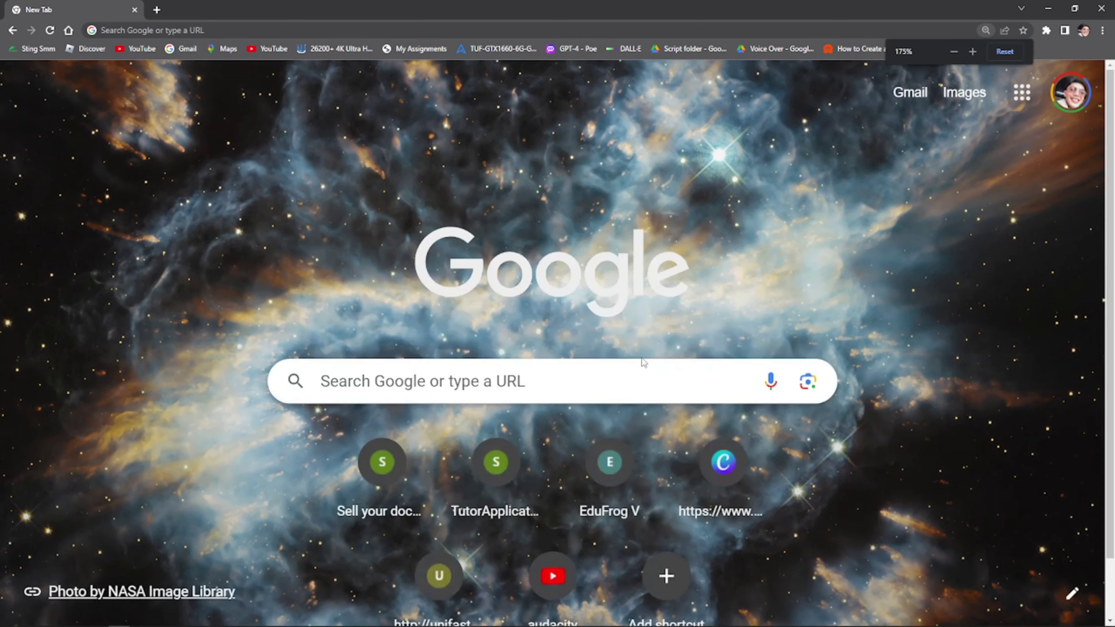
key("ctrl+plus")
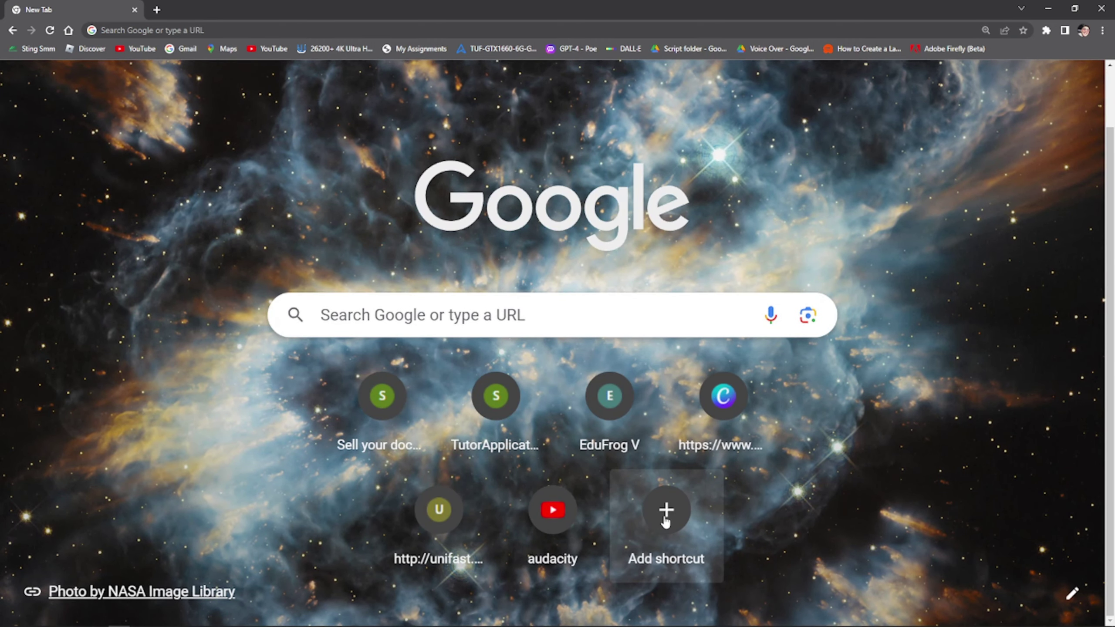
key("ctrl+0")
left_click(622, 355)
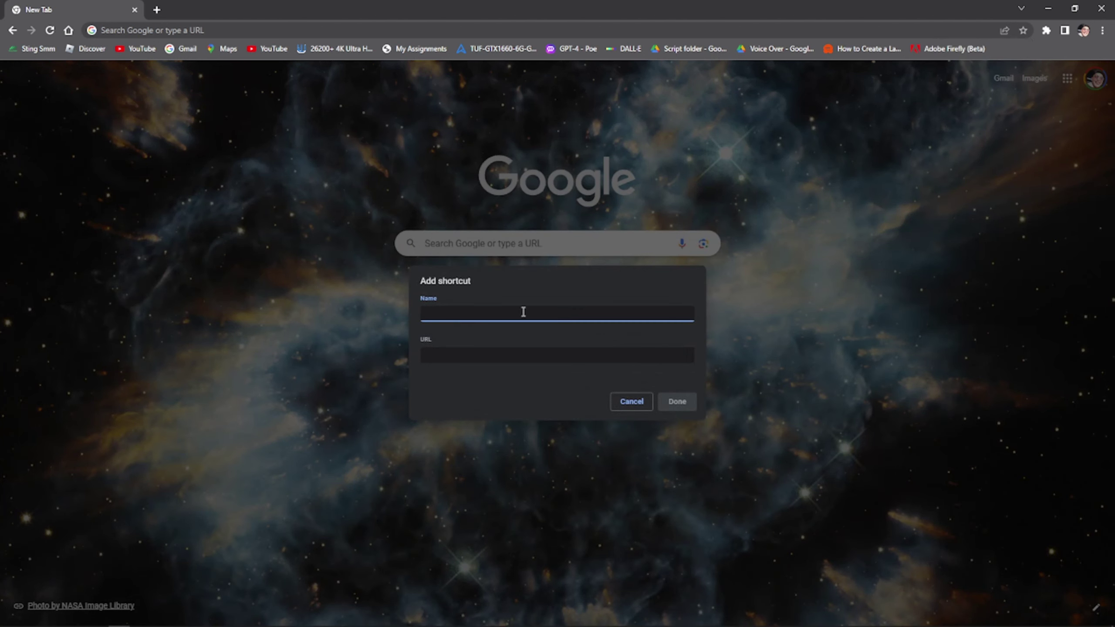
type("FAc")
type("e")
type("boo")
Open Facebook in a new tab, go to your profile, and select its web address
left_click(157, 10)
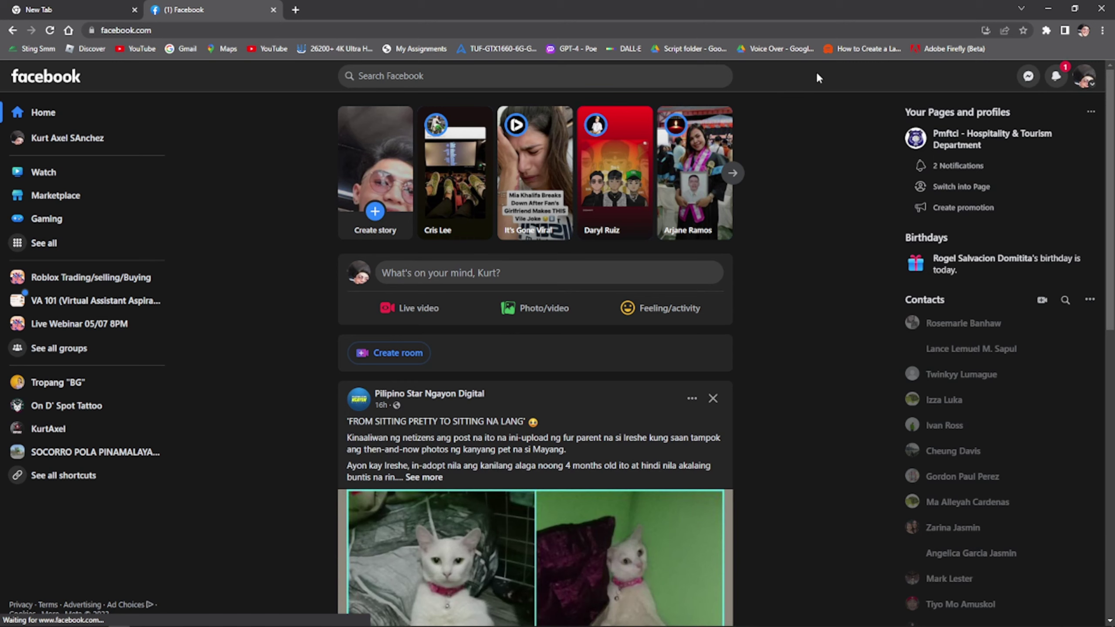
left_click(27, 134)
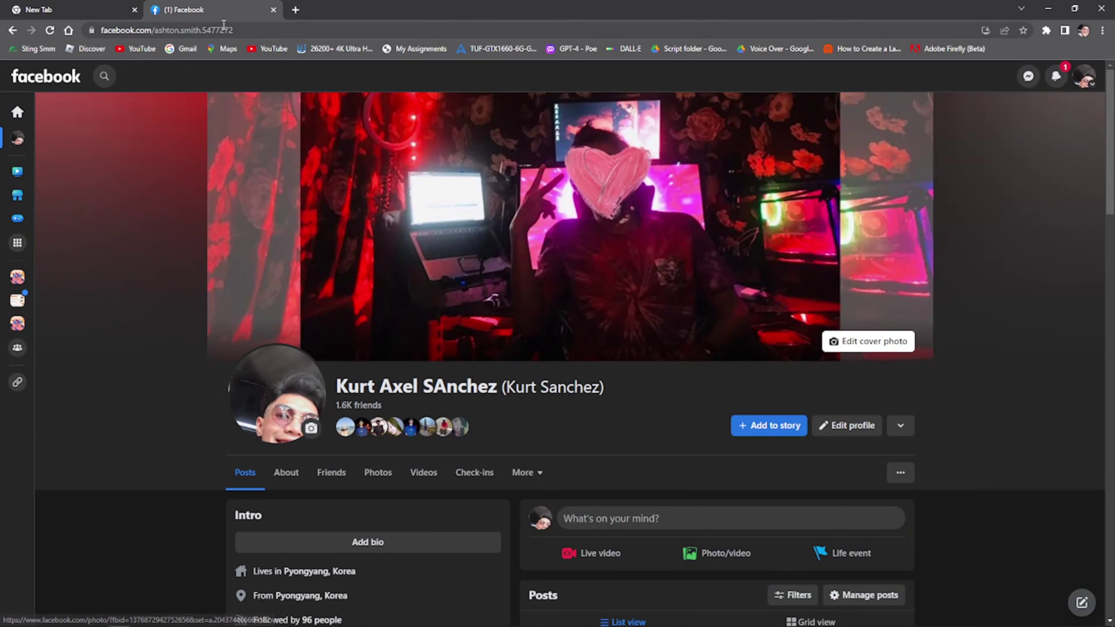
left_click(232, 30)
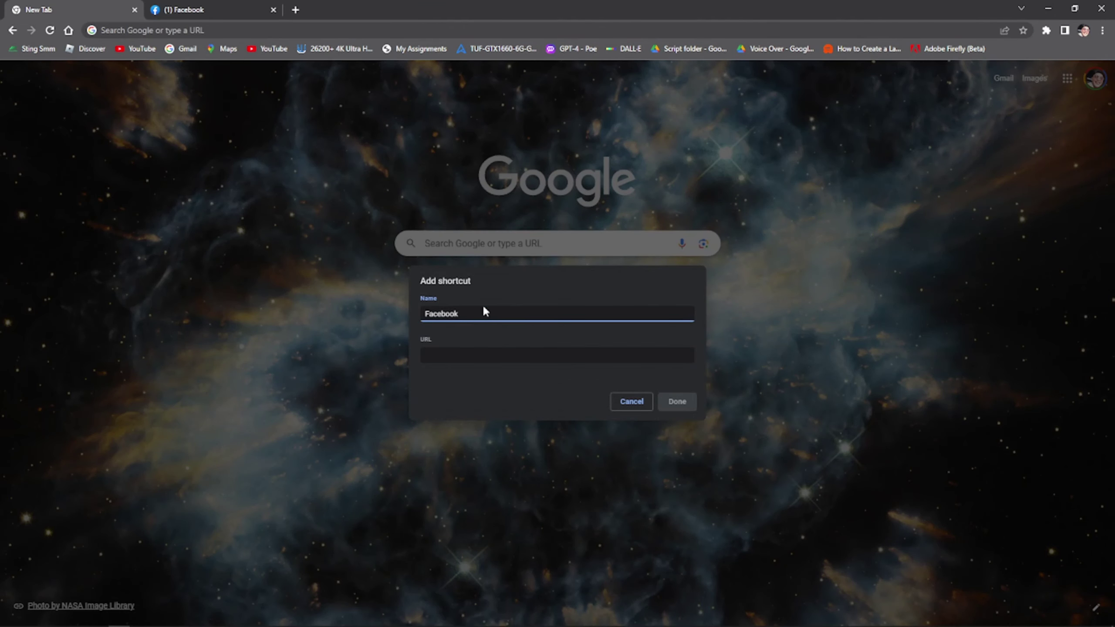
Paste the copied profile address into the shortcut's URL field and save it
left_click(451, 350)
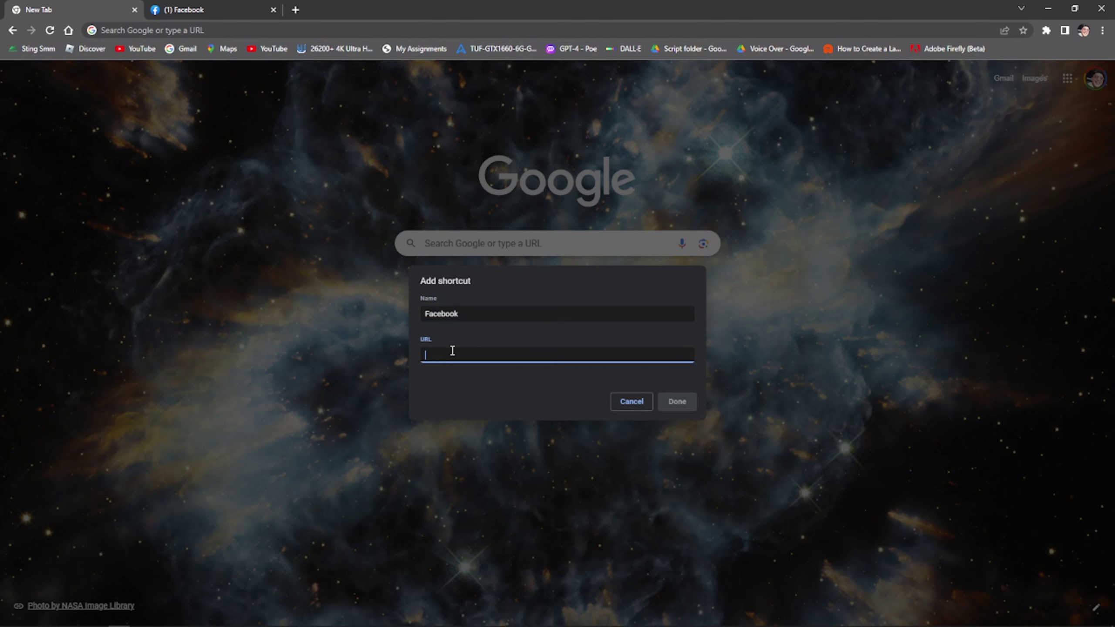
key("ctrl+v")
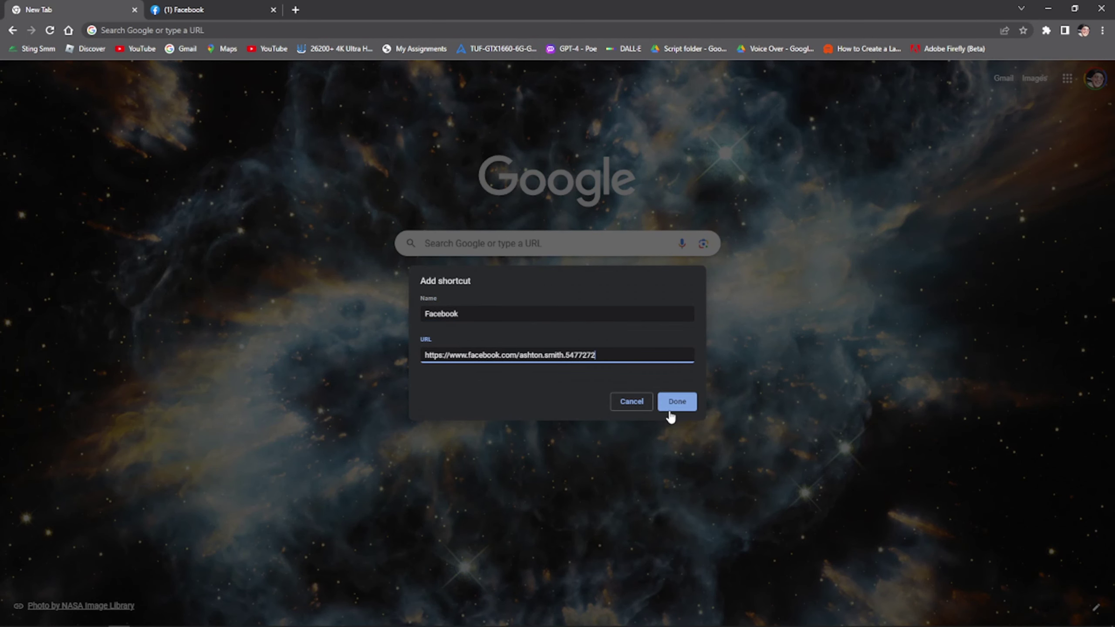
left_click(676, 402)
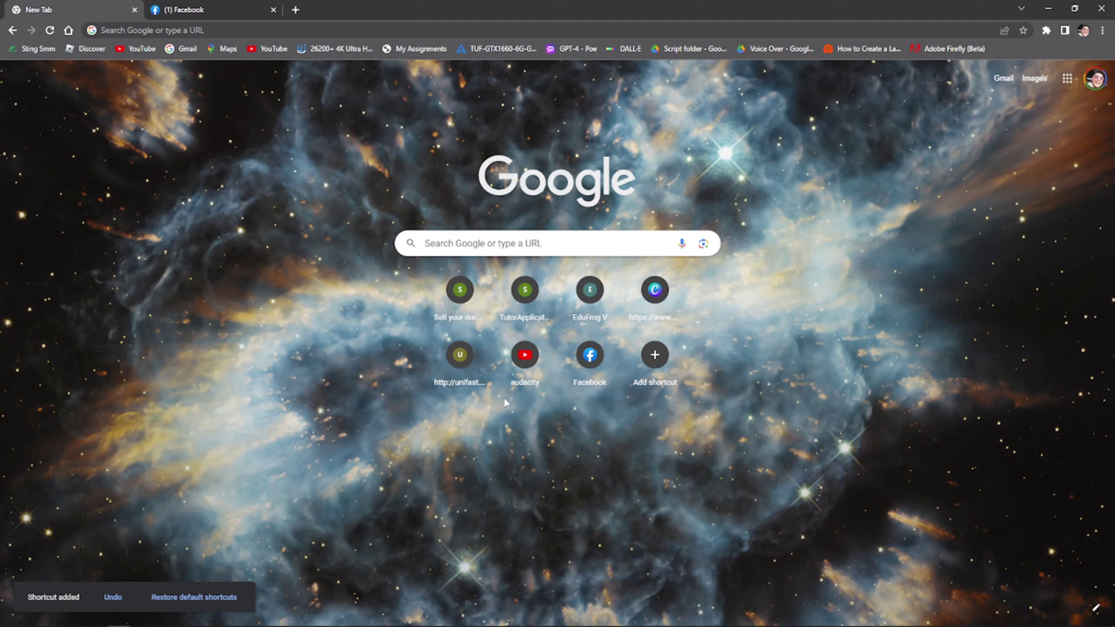
Close the extra Facebook tab and test the new Facebook tile
left_click(263, 17)
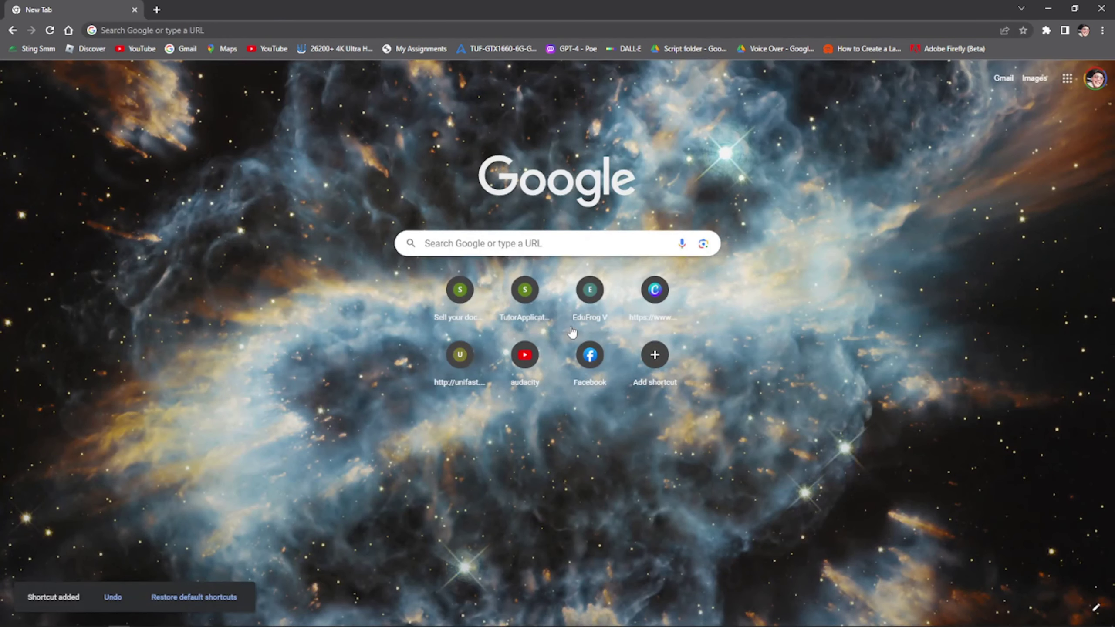
left_click(572, 358)
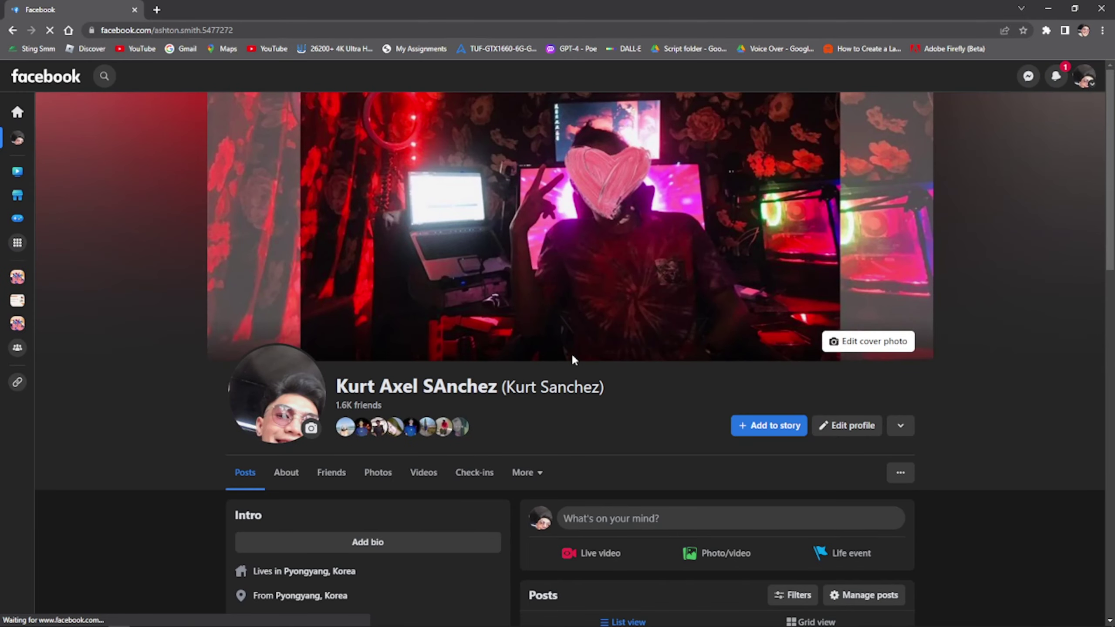
scroll(571, 353, "down", 5)
scroll(575, 342, "up", 5)
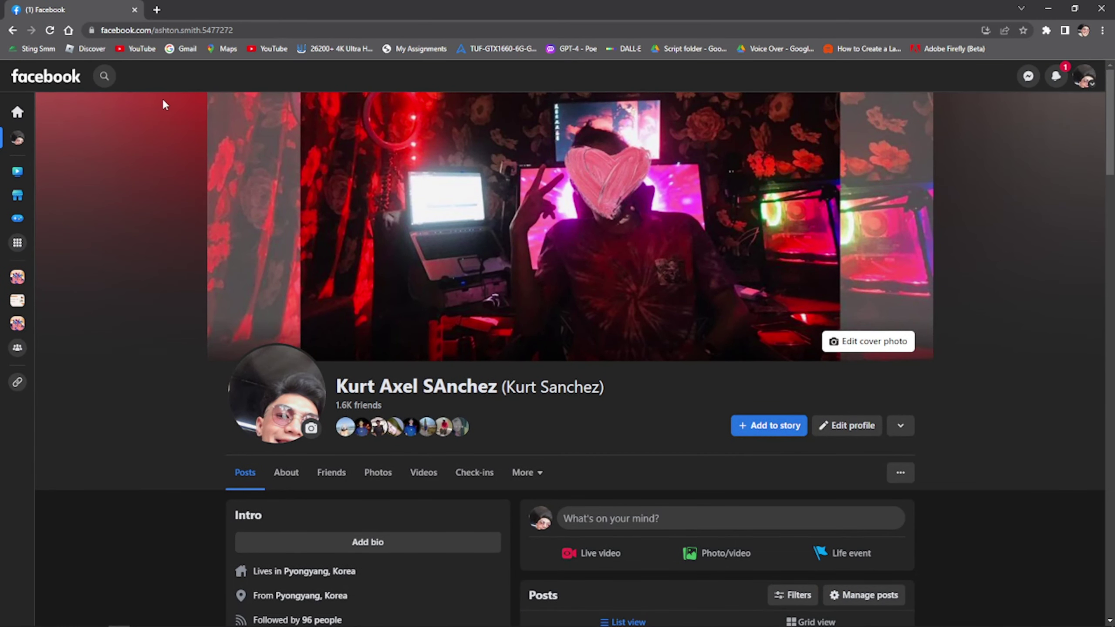
Open google.com in a new tab
left_click(157, 9)
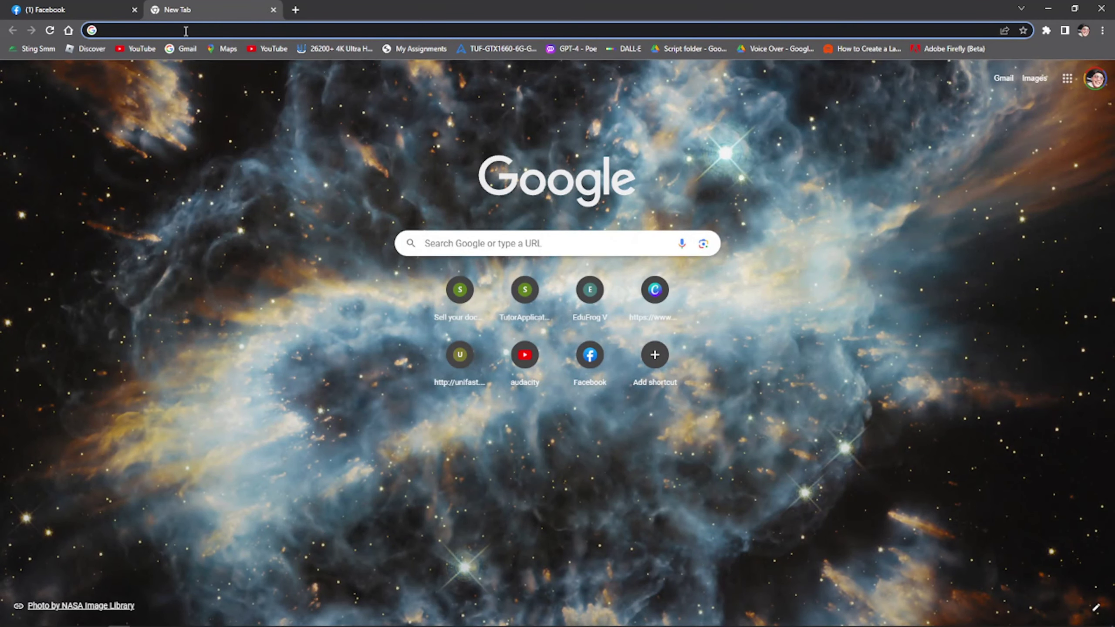
type("google")
key("Return")
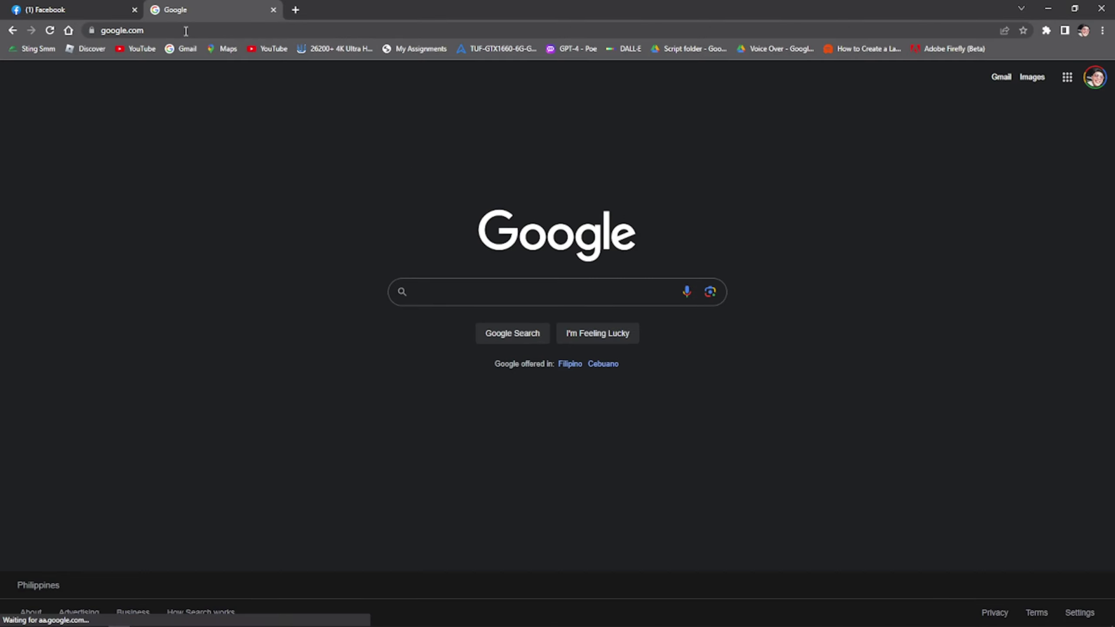
Bookmark the Google homepage, remove that bookmark, and return to the first tab
left_click(1022, 32)
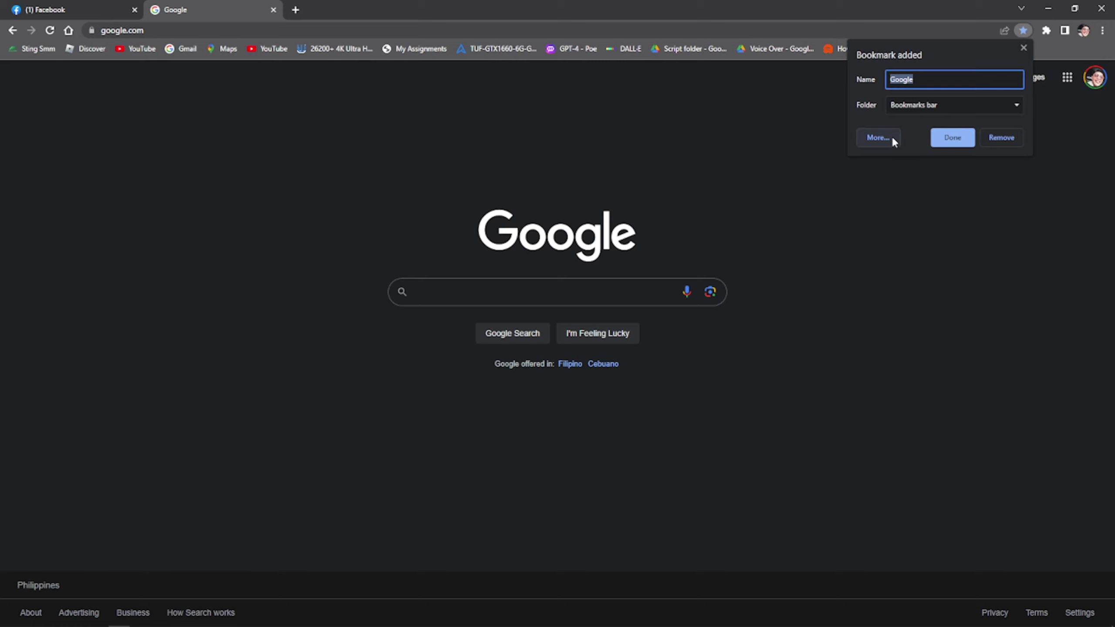
left_click(1022, 47)
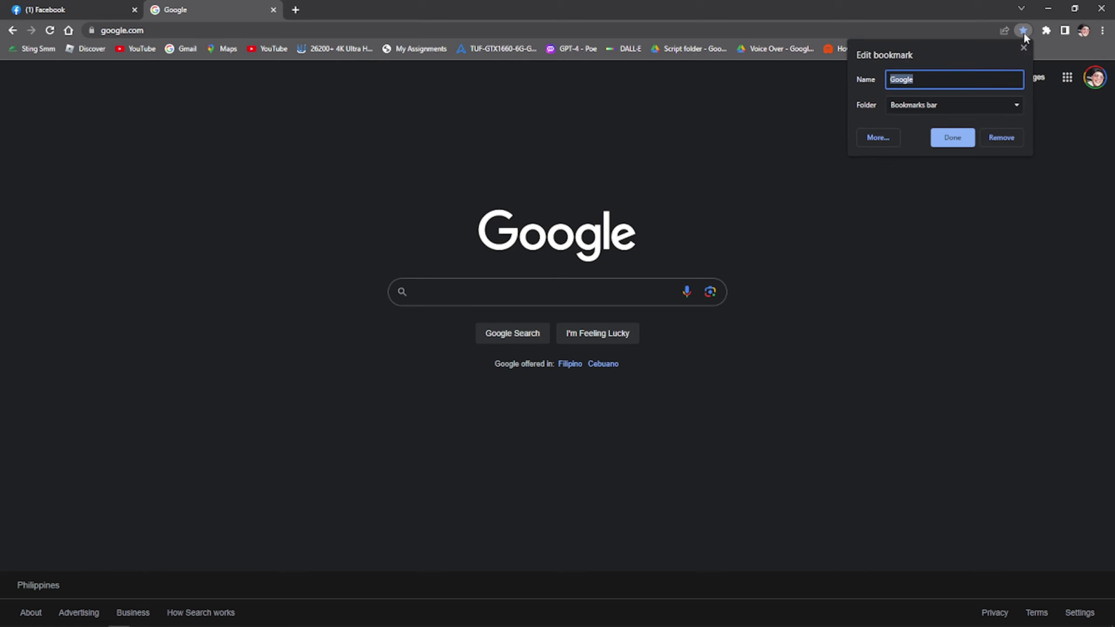
left_click(1001, 137)
left_click(77, 5)
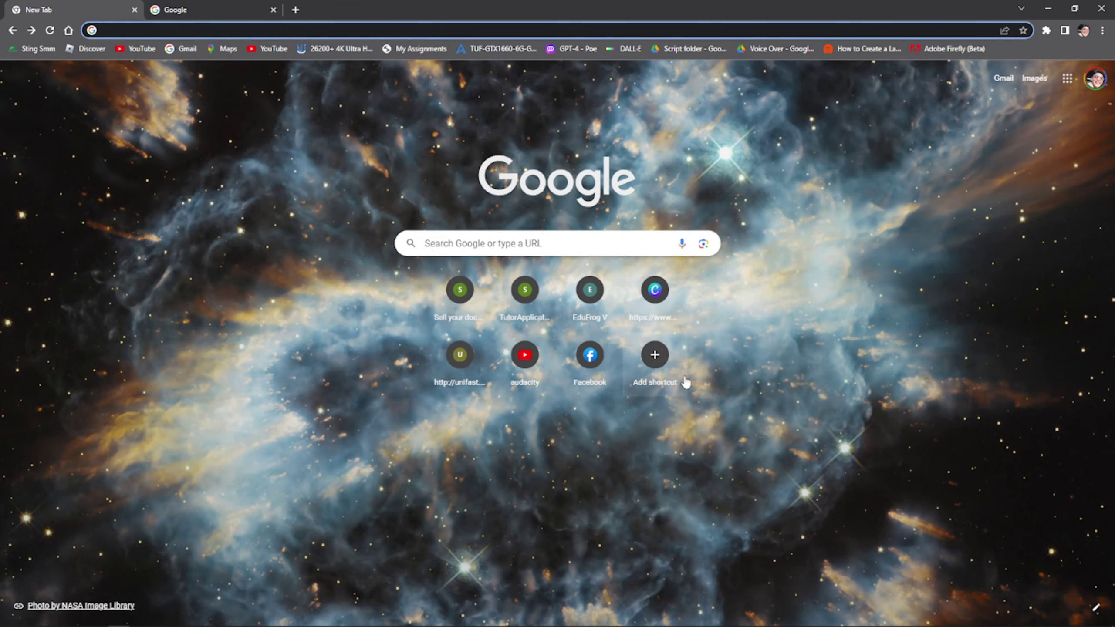
scroll(658, 362, "up", 4)
scroll(701, 466, "up", 1)
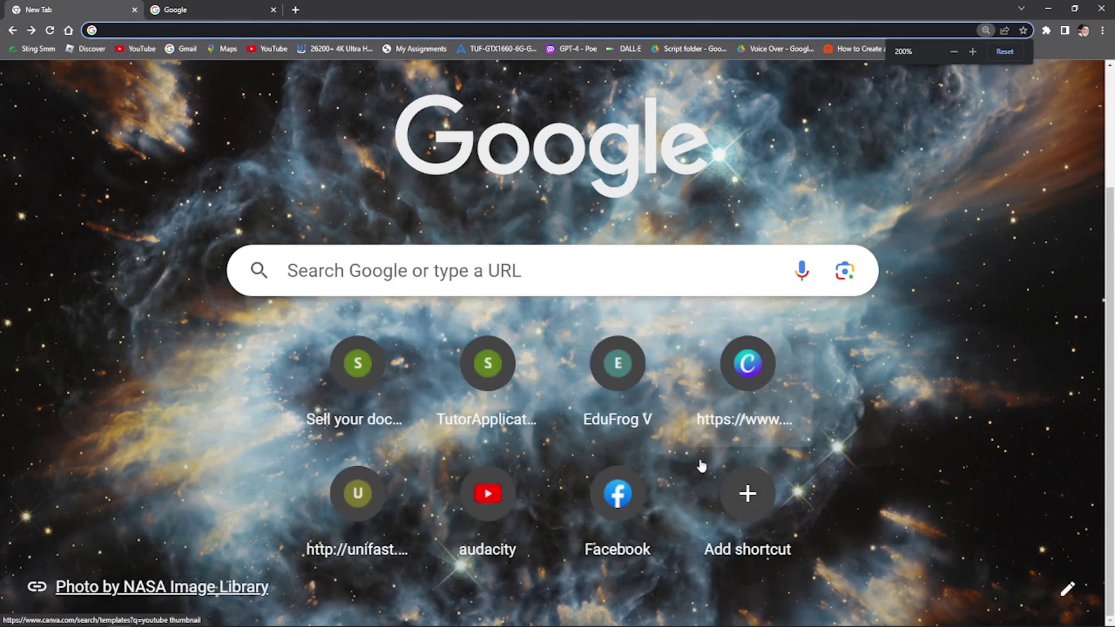
left_click(748, 493)
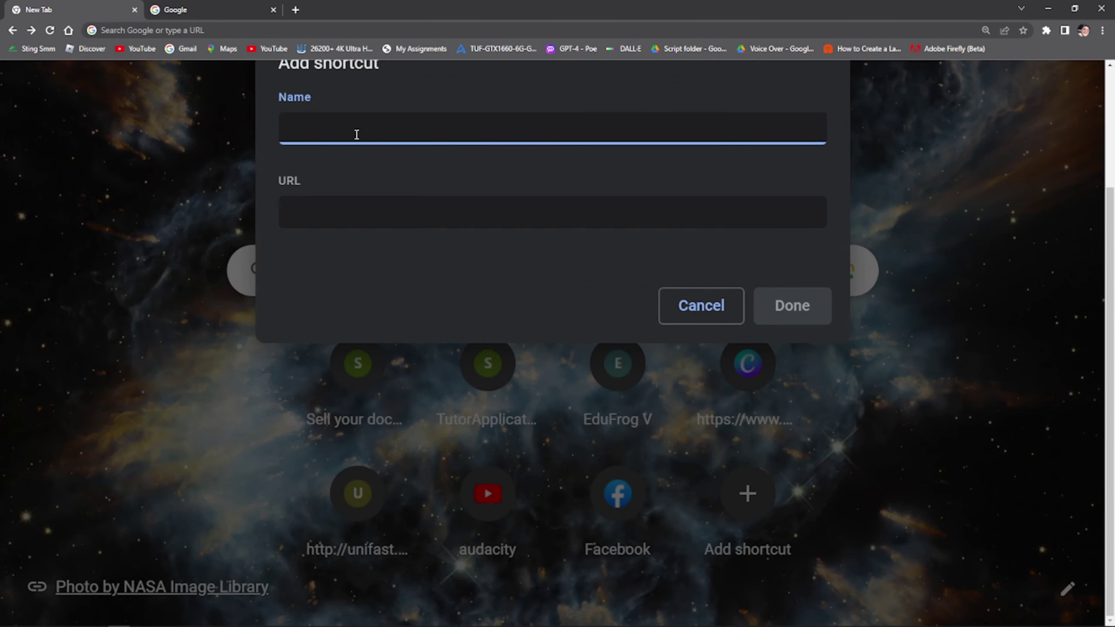
scroll(369, 167, "up", 2)
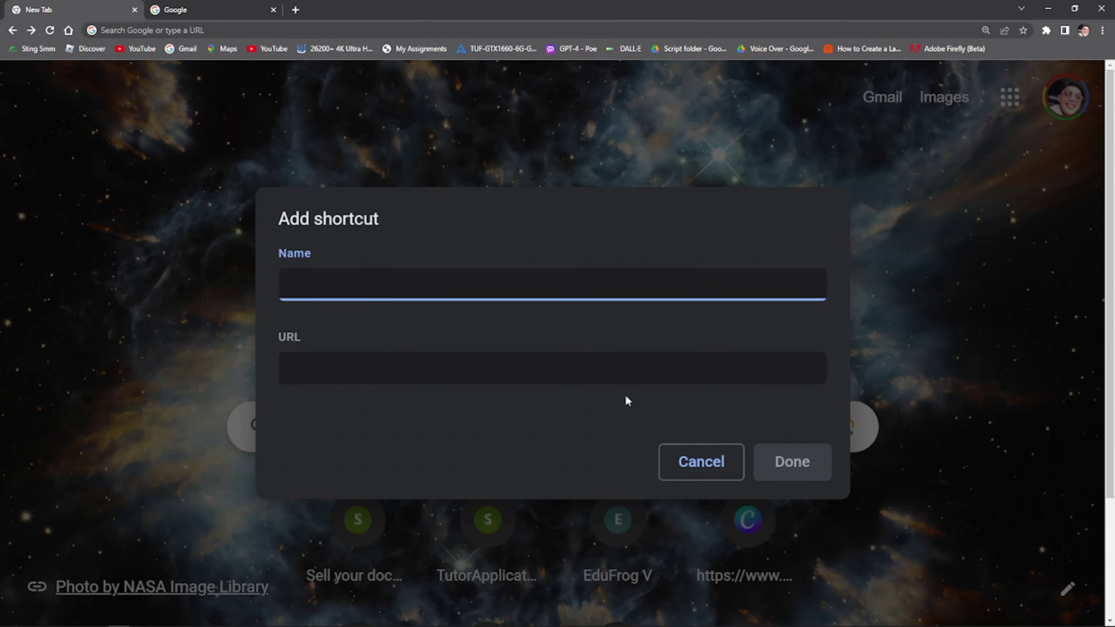
left_click(437, 367)
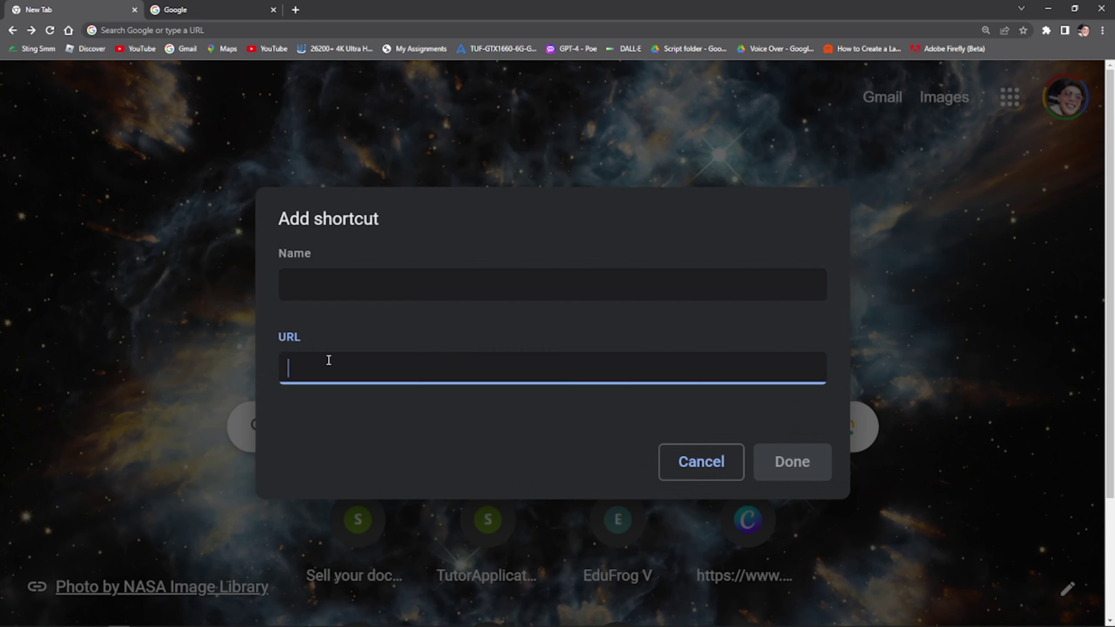
left_click(701, 461)
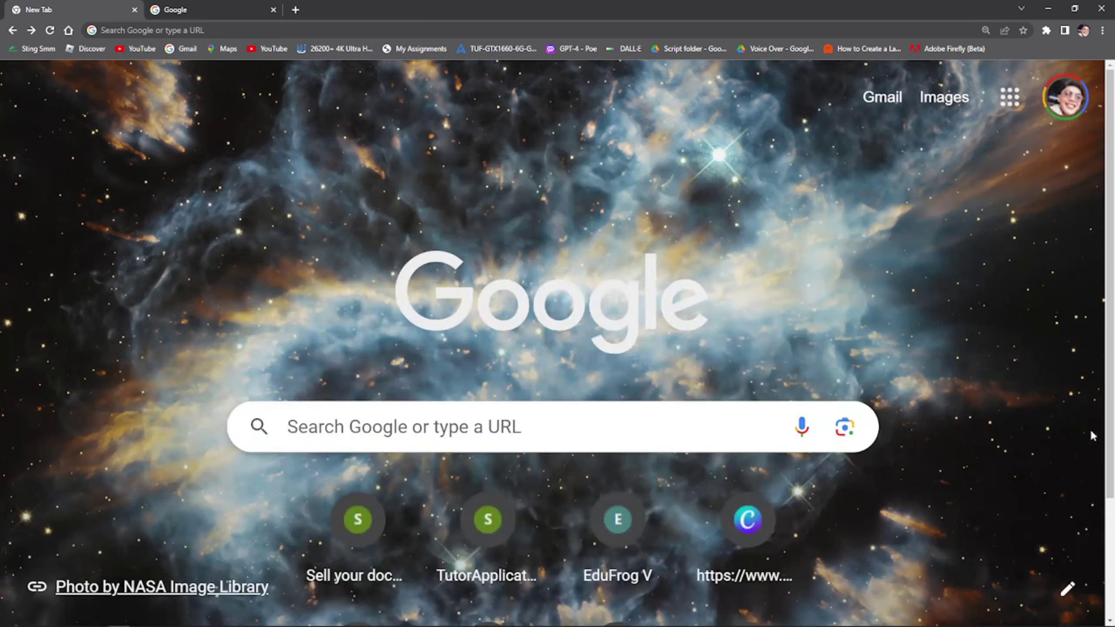
key("ctrl+minus")
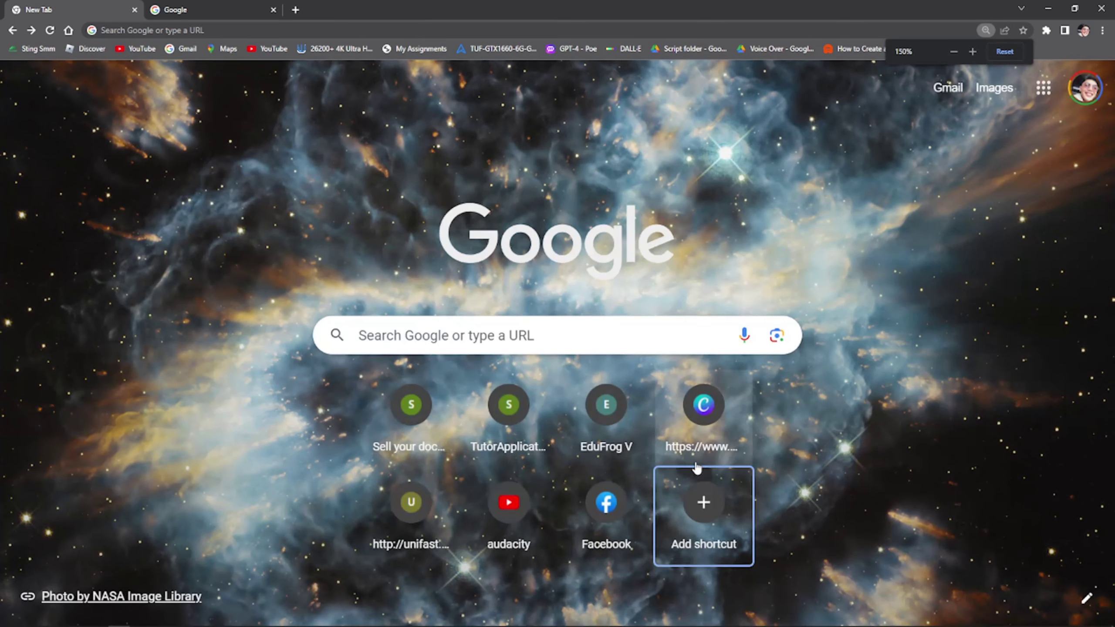
key("ctrl+minus")
key("ctrl+minus")
key("ctrl+minus")
key("ctrl+plus")
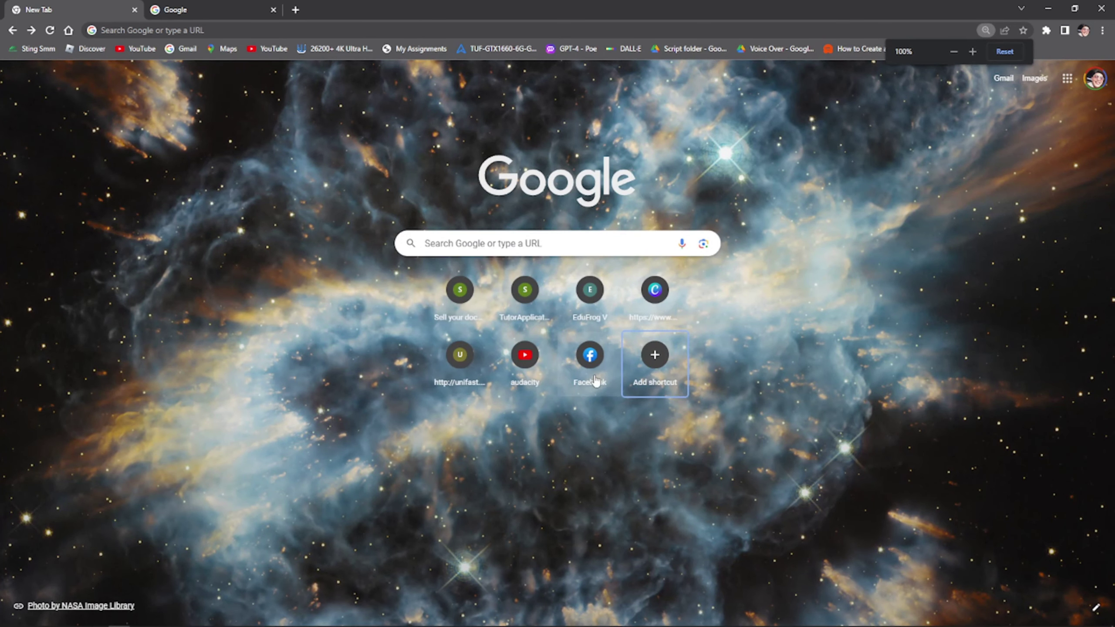